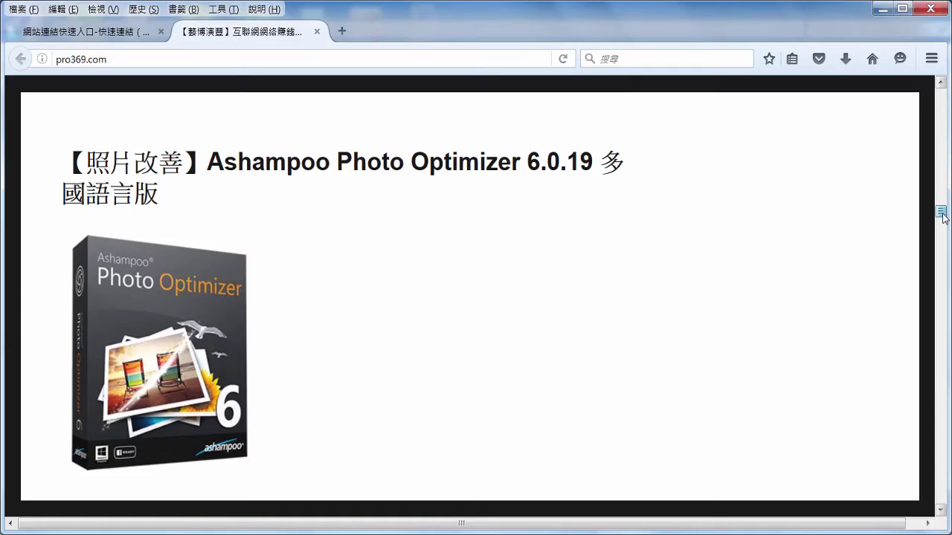
Check how the banner slider at the head of the pro369.com page adapts when the browser window is narrowed and widened again.
{"action": "left_click_drag", "start_coordinate": [942, 216], "coordinate": [949, 37]}
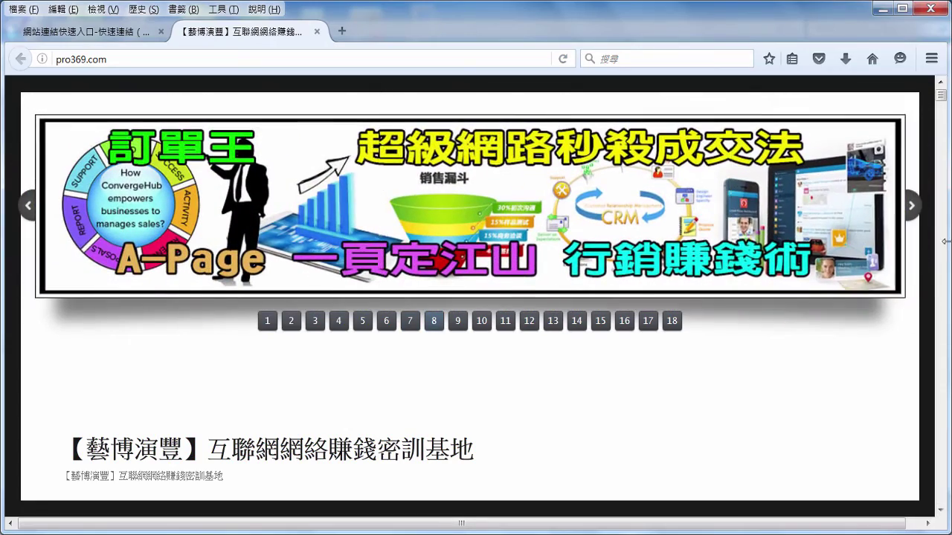
{"action": "left_click_drag", "start_coordinate": [943, 246], "coordinate": [365, 274]}
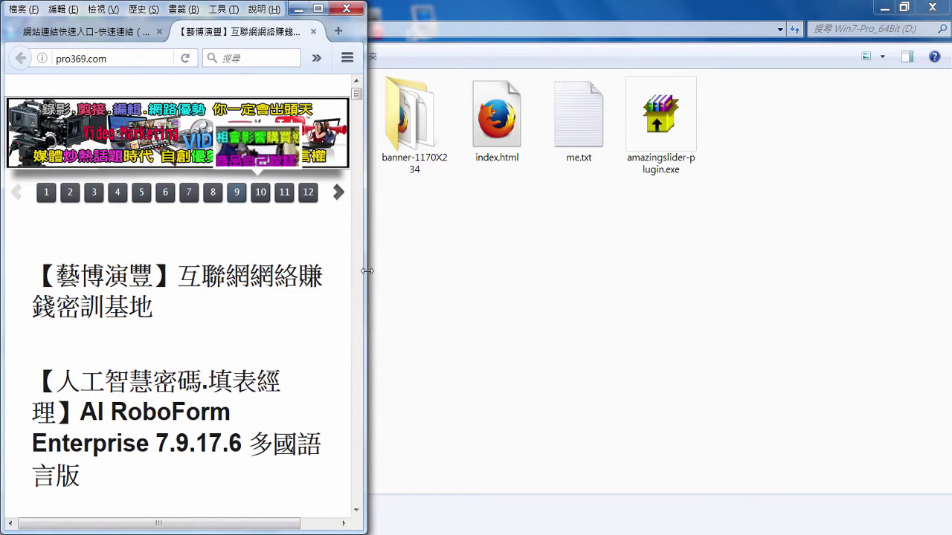
{"action": "left_click_drag", "start_coordinate": [368, 269], "coordinate": [948, 282]}
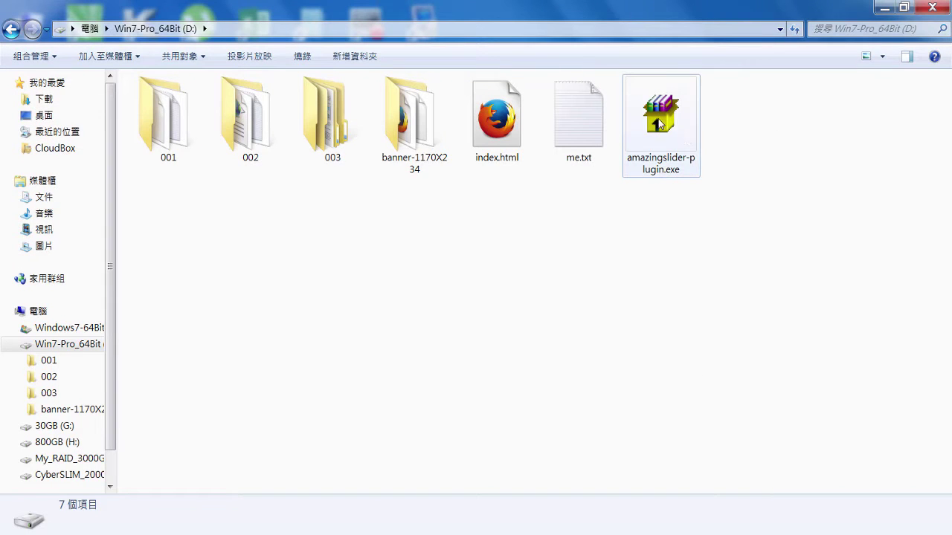
Switch to Windows Explorer and extract the self-extracting archive amazingslider-plugin.exe into the root of drive D.
{"action": "left_click", "coordinate": [659, 124]}
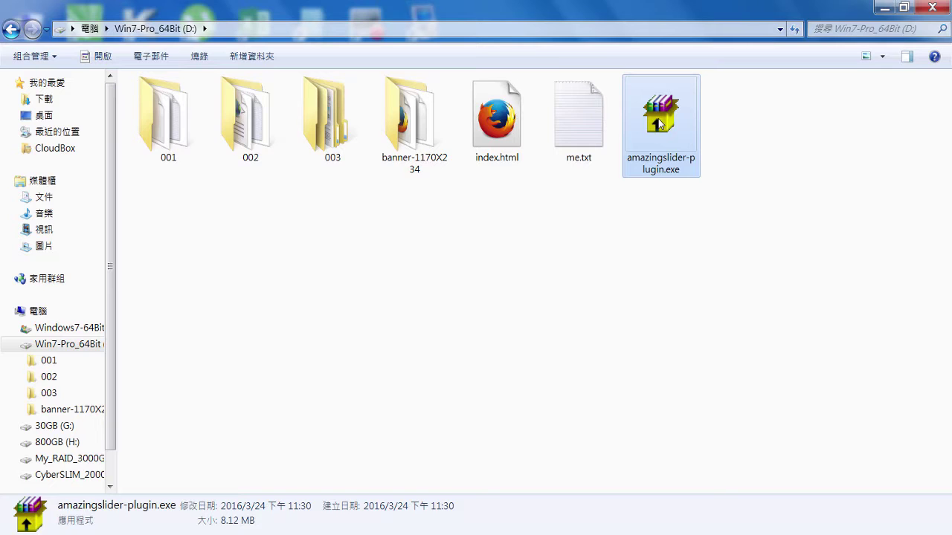
{"action": "double_click", "coordinate": [660, 124]}
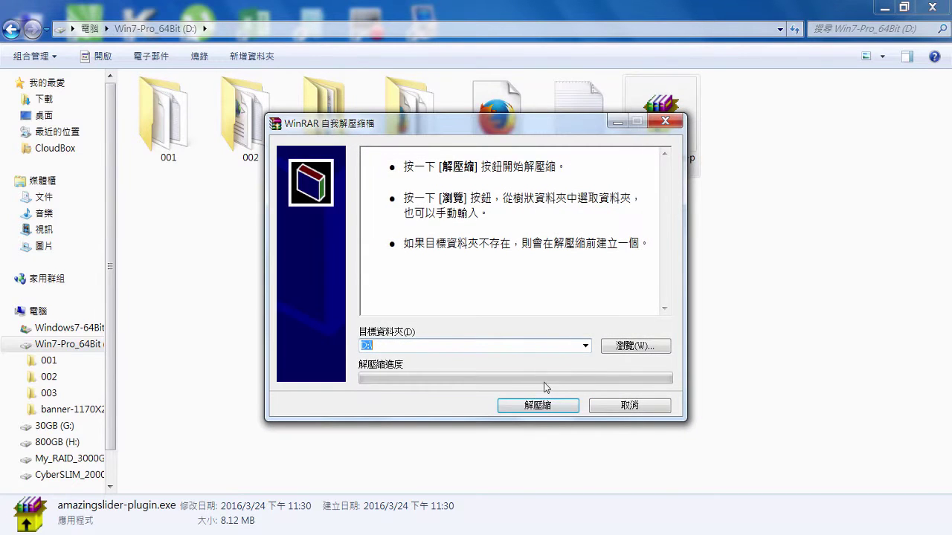
{"action": "left_click", "coordinate": [543, 405]}
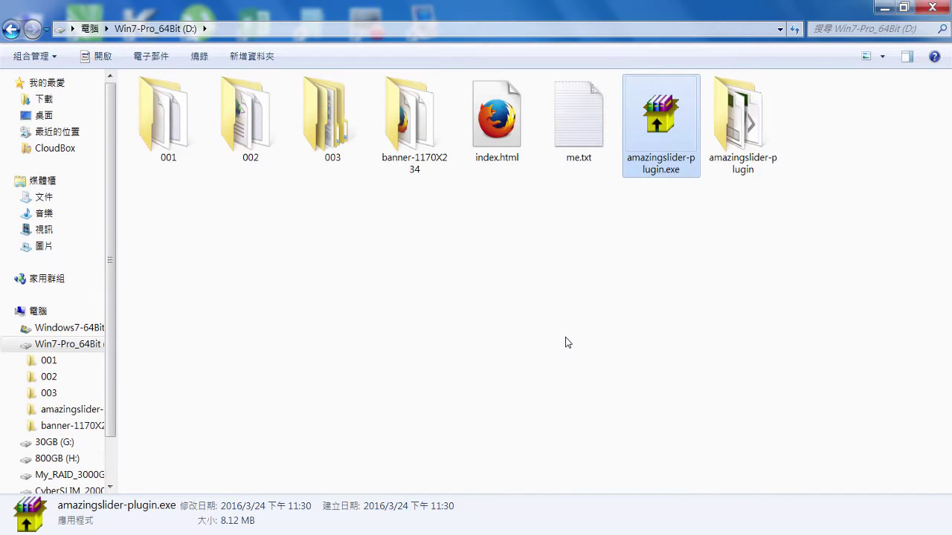
Inspect the contents of the extracted amazingslider-plugin folder and return to the root of drive D.
{"action": "double_click", "coordinate": [741, 124]}
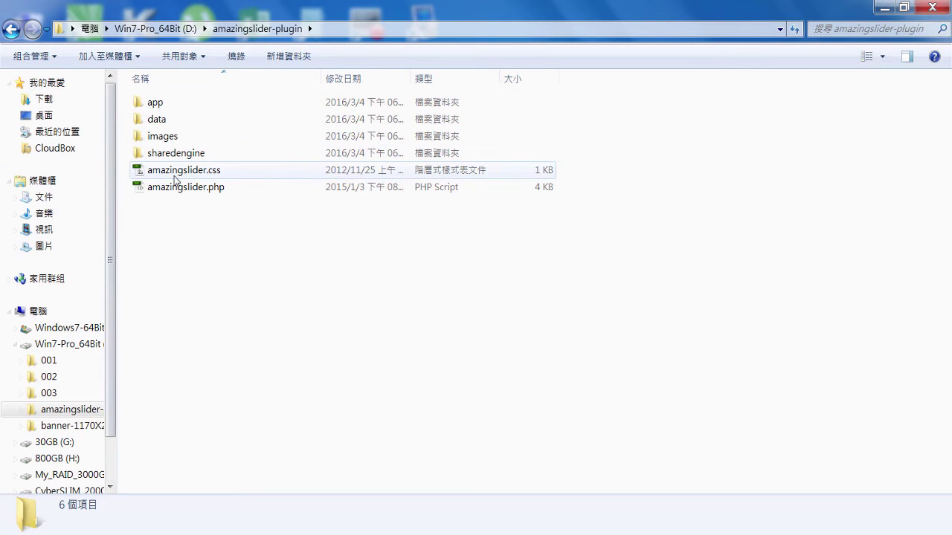
{"action": "left_click", "coordinate": [10, 29]}
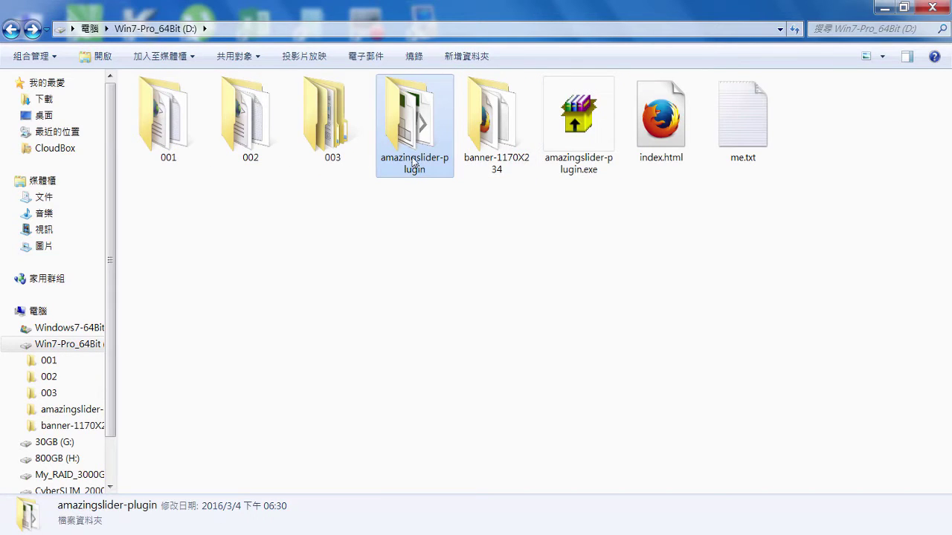
{"action": "mouse_move", "coordinate": [413, 162]}
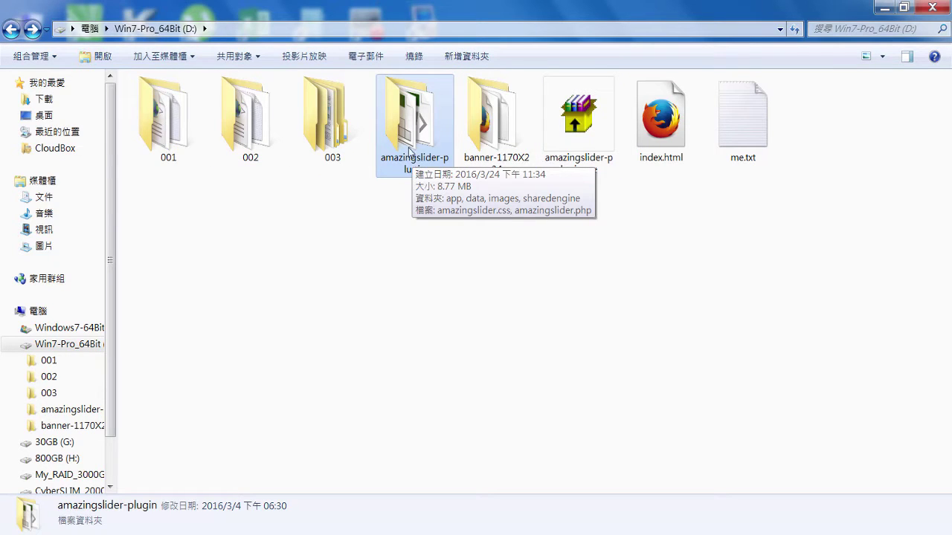
Preview slider.html from the data folder of amazingslider-plugin in Firefox and return to the folder.
{"action": "double_click", "coordinate": [407, 124]}
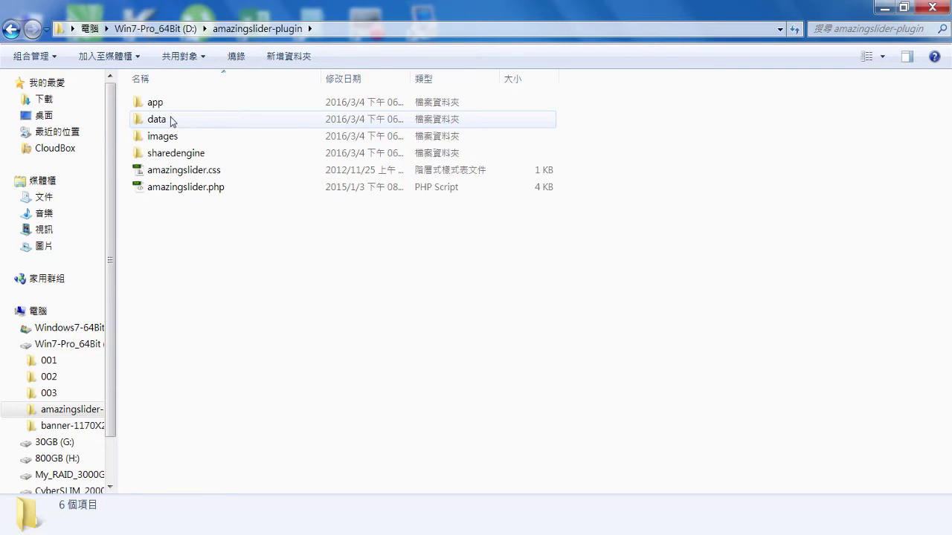
{"action": "double_click", "coordinate": [168, 121]}
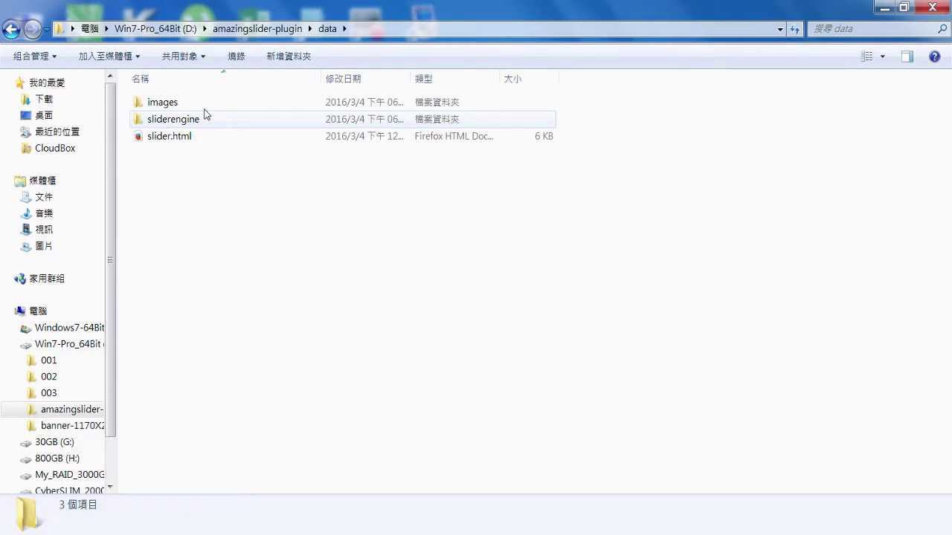
{"action": "left_click", "coordinate": [173, 139]}
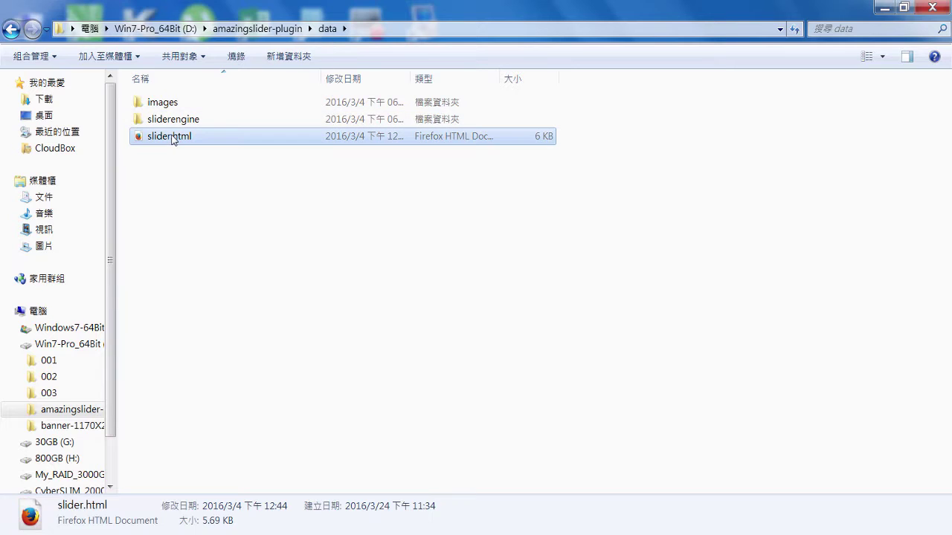
{"action": "double_click", "coordinate": [172, 137]}
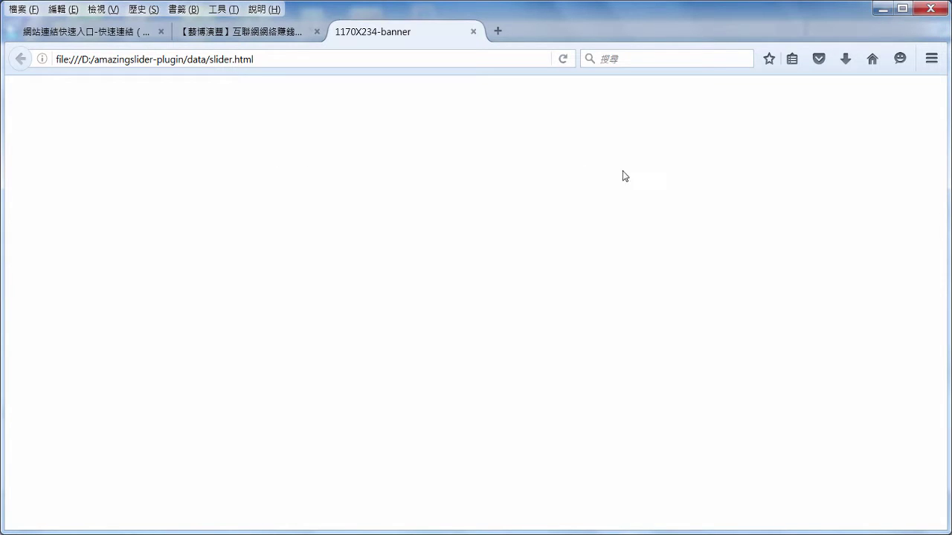
{"action": "left_click", "coordinate": [930, 9]}
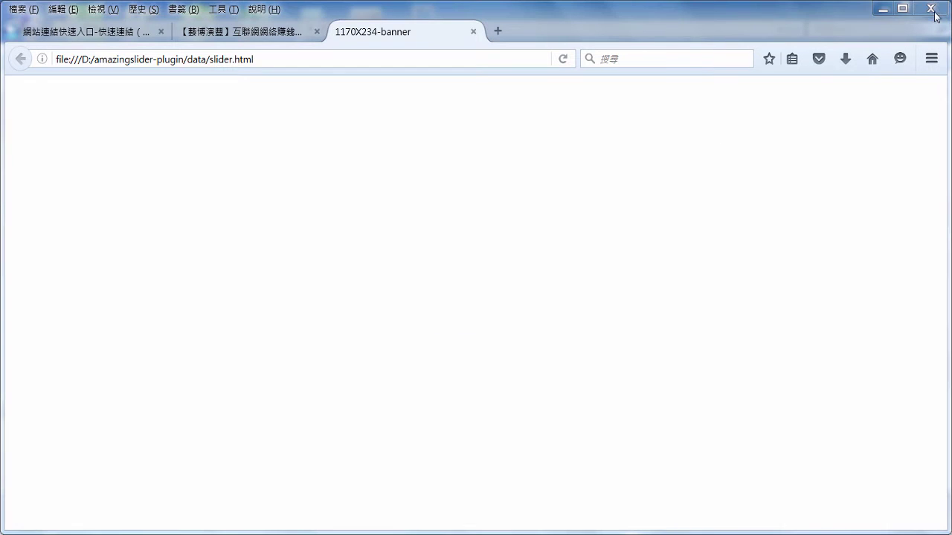
{"action": "left_click", "coordinate": [450, 306]}
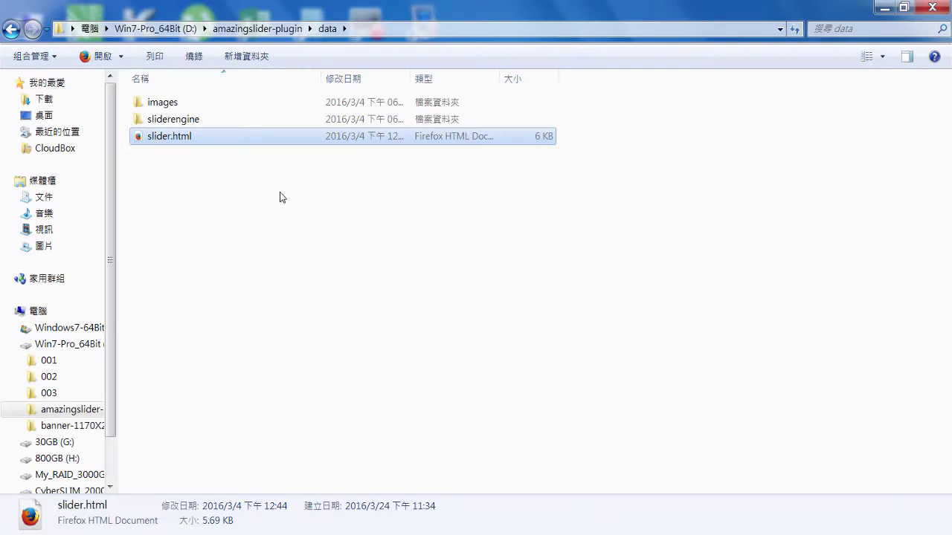
Examine the images, sliderengine and skins folders inside the plugin's data folder, and return to the root of drive D.
{"action": "double_click", "coordinate": [162, 104]}
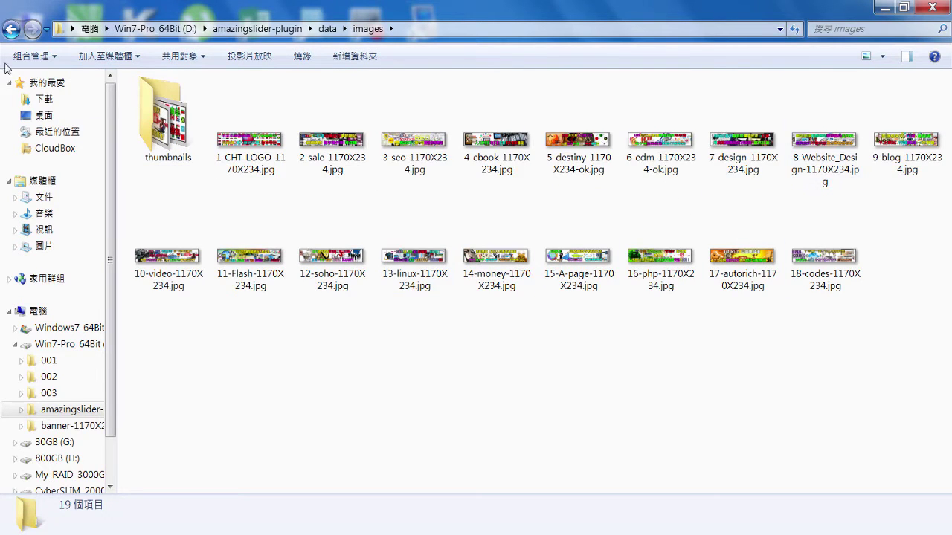
{"action": "left_click", "coordinate": [10, 30]}
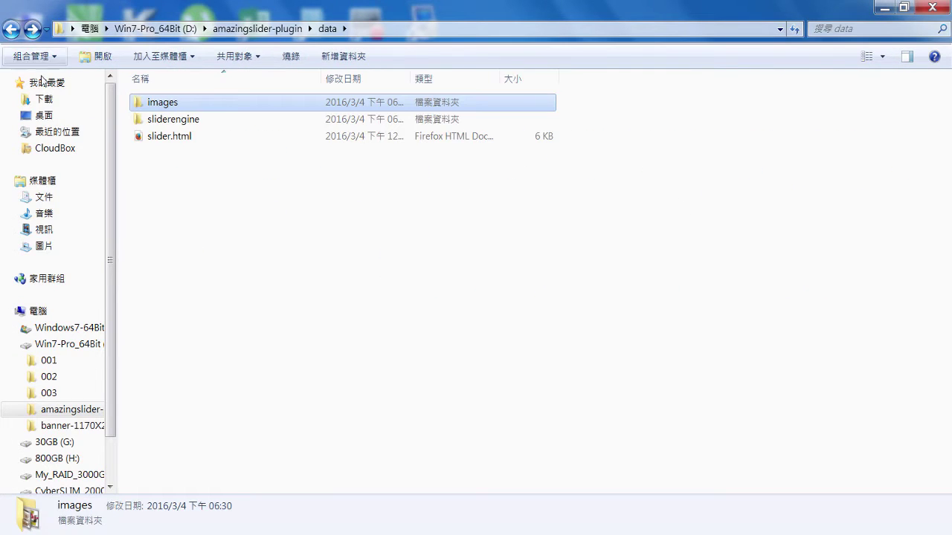
{"action": "double_click", "coordinate": [155, 121]}
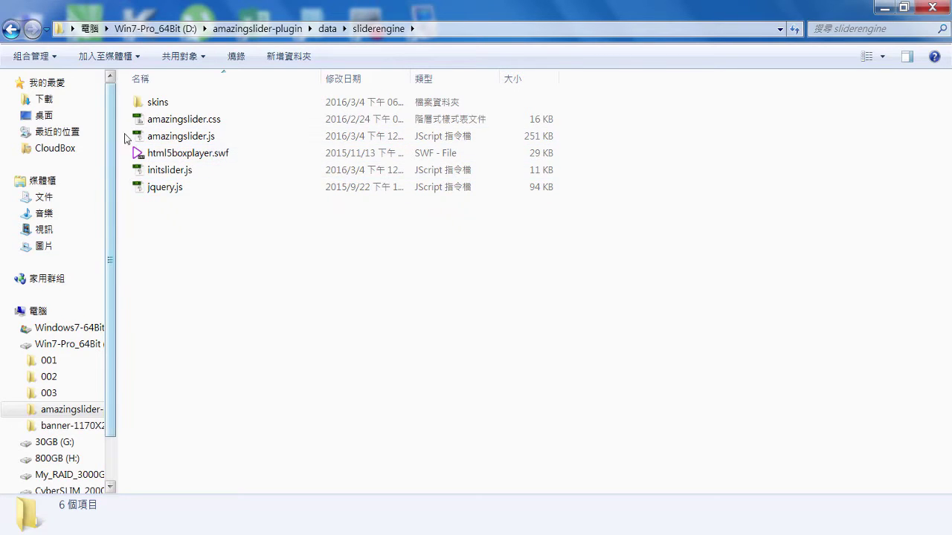
{"action": "double_click", "coordinate": [146, 101]}
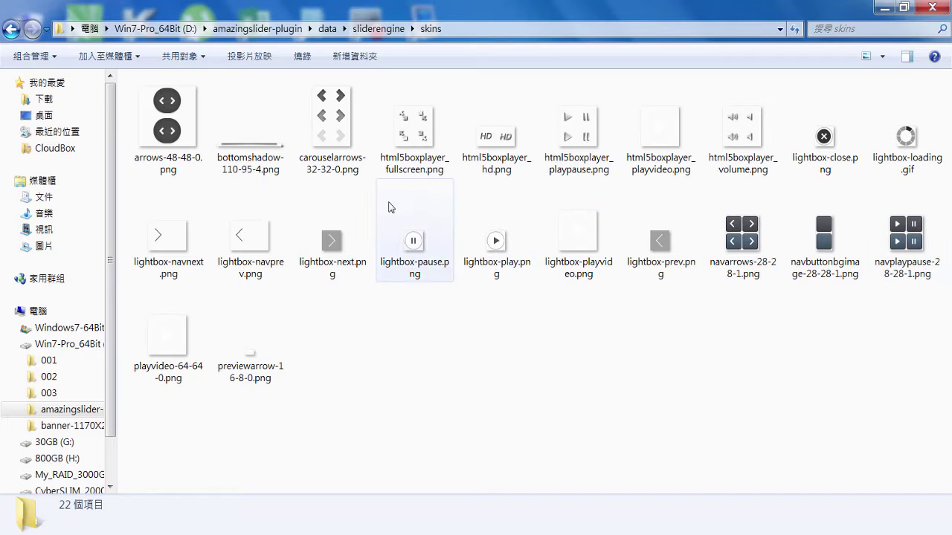
{"action": "left_click", "coordinate": [11, 30]}
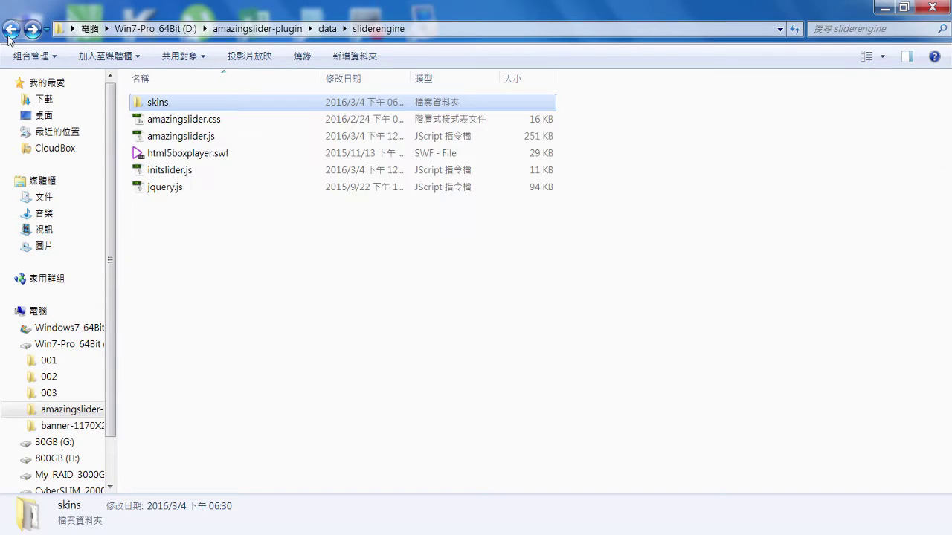
{"action": "left_click", "coordinate": [11, 29]}
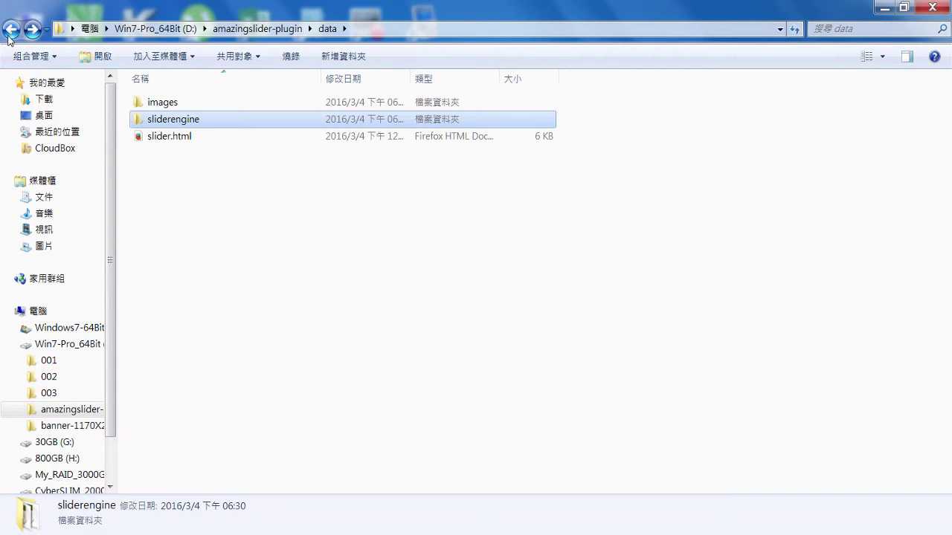
{"action": "left_click", "coordinate": [11, 30]}
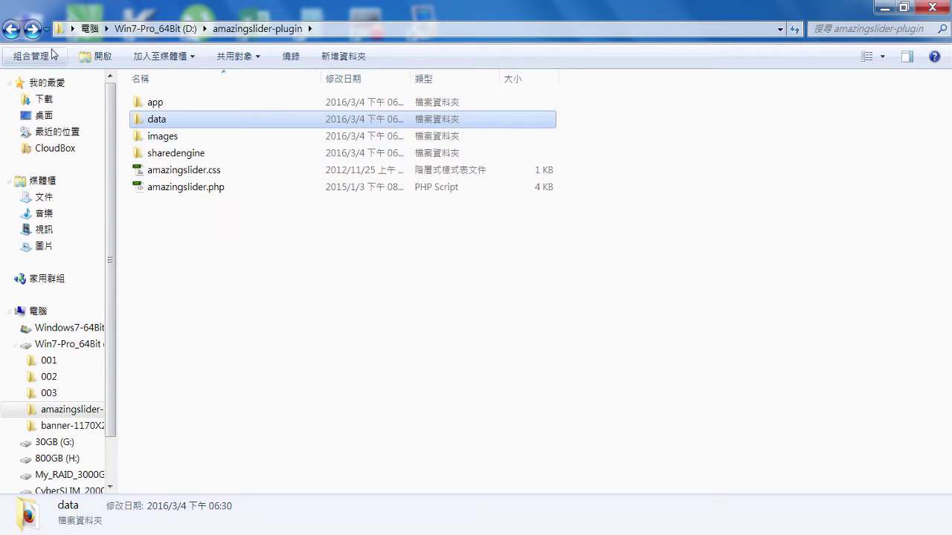
{"action": "left_click", "coordinate": [12, 29]}
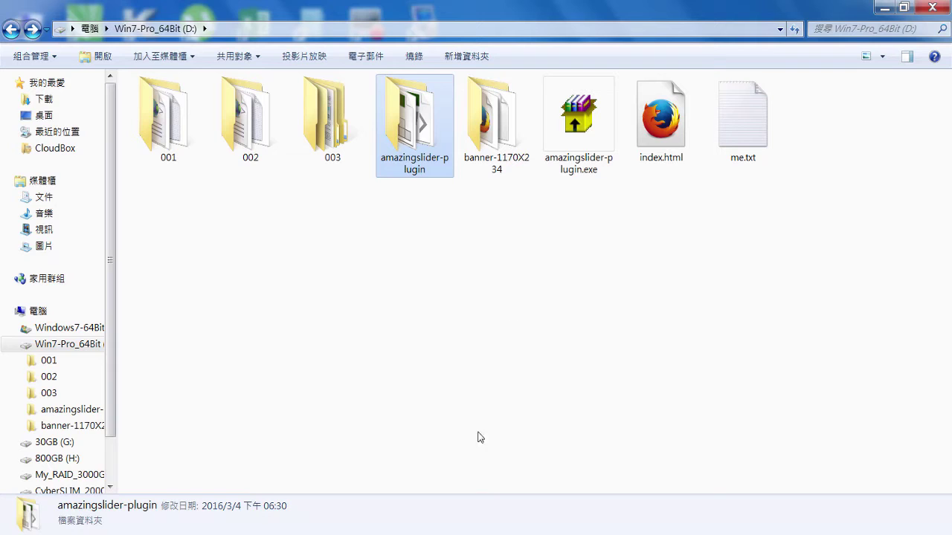
Switch to WinSCP and show where the server's plugins folder sits inside /home/www/wp-content.
{"action": "key", "text": "alt+Tab"}
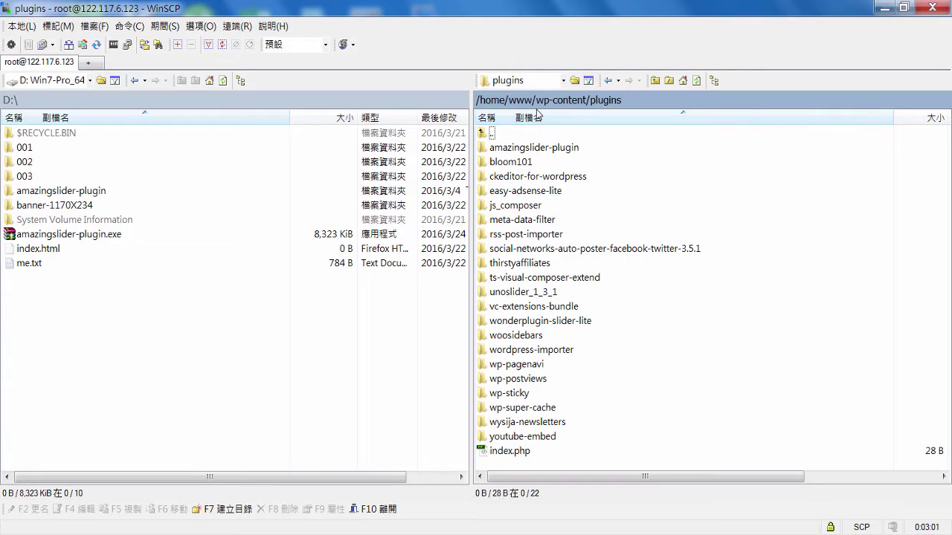
{"action": "left_click", "coordinate": [545, 106]}
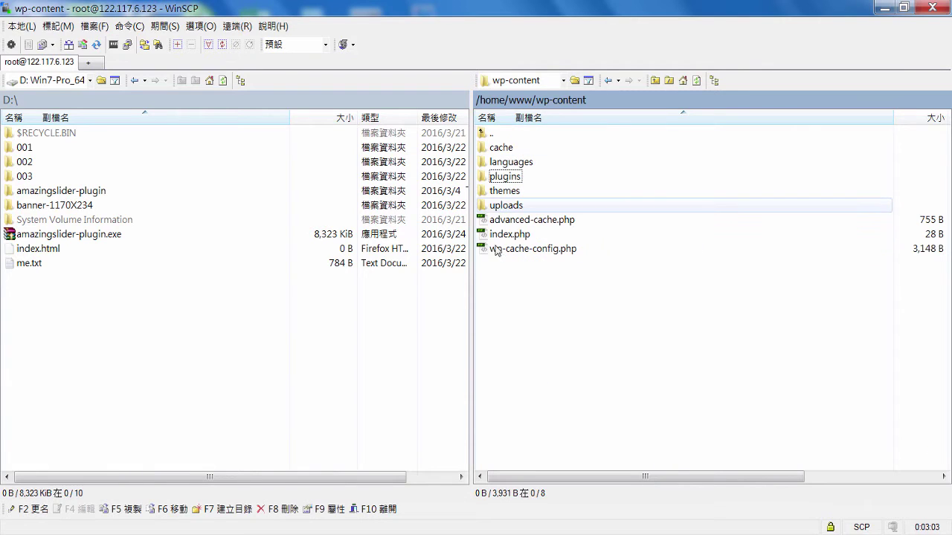
{"action": "double_click", "coordinate": [514, 182]}
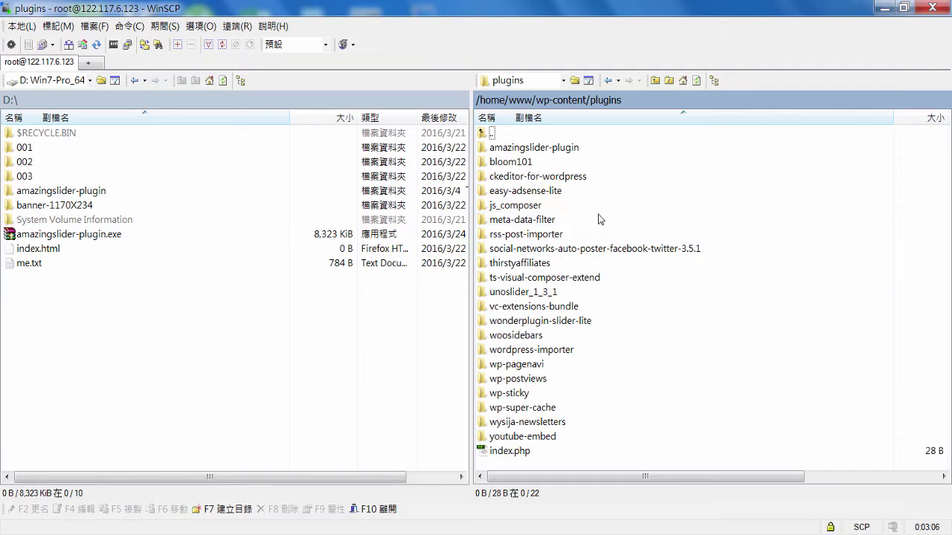
Inspect the server's copy of the amazingslider-plugin folder, including its sharedengine subfolder, against the local folder on drive D.
{"action": "left_click", "coordinate": [93, 194]}
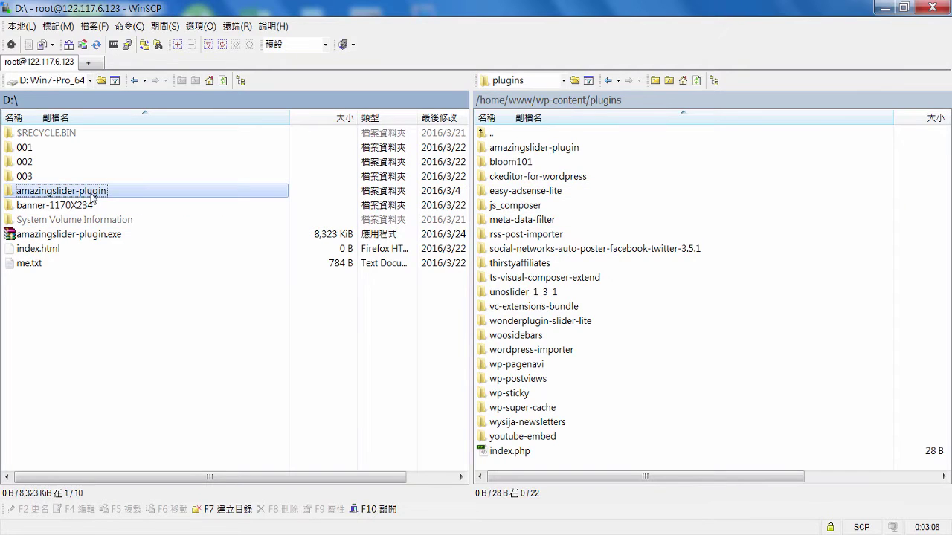
{"action": "left_click", "coordinate": [499, 151]}
{"action": "double_click", "coordinate": [499, 153]}
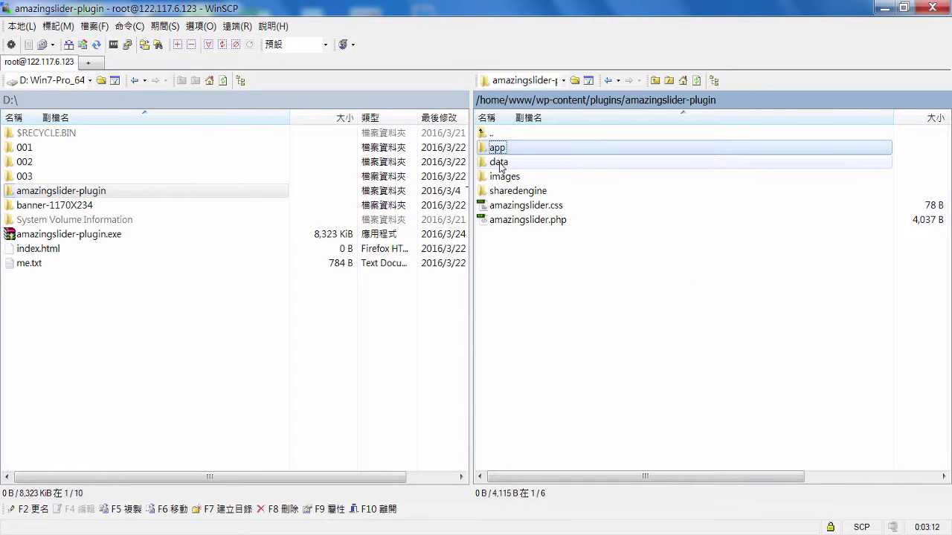
{"action": "left_click", "coordinate": [498, 163]}
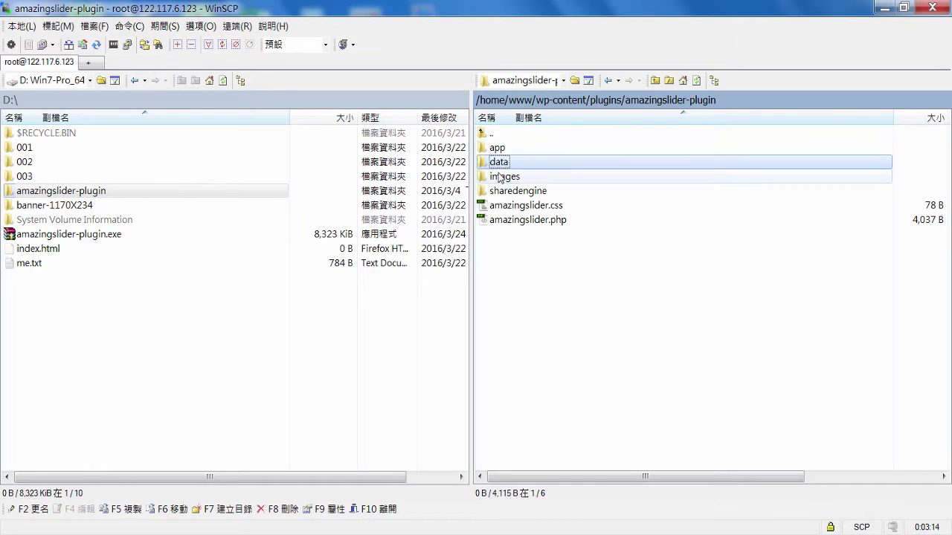
{"action": "left_click", "coordinate": [503, 177]}
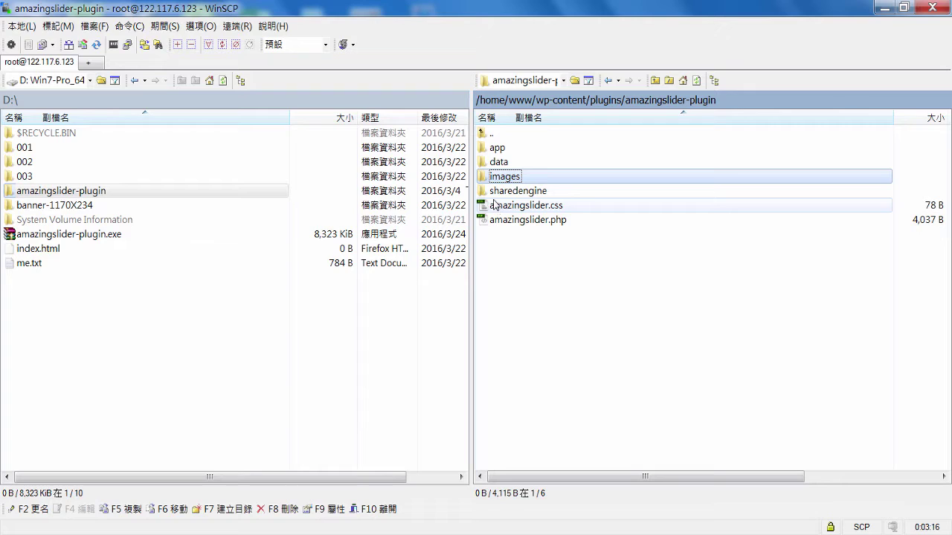
{"action": "double_click", "coordinate": [496, 191]}
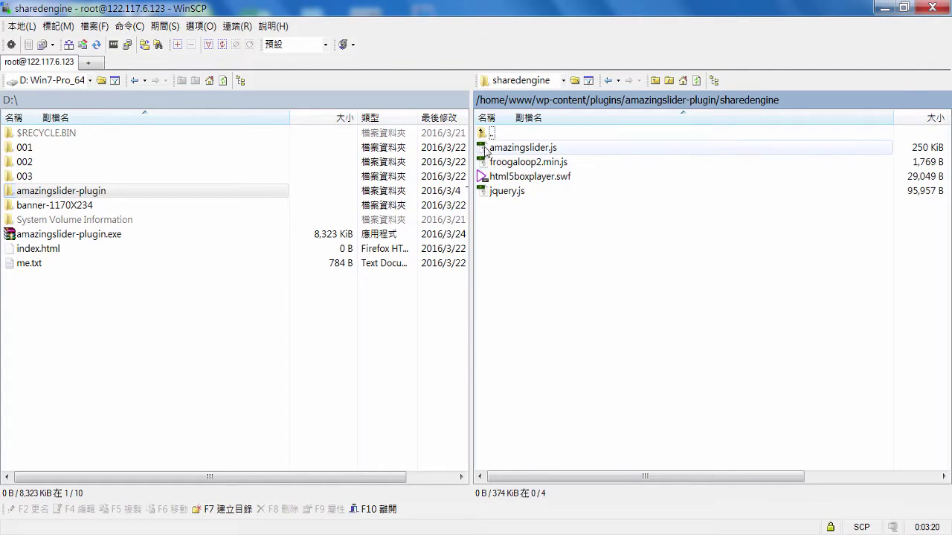
{"action": "double_click", "coordinate": [484, 136]}
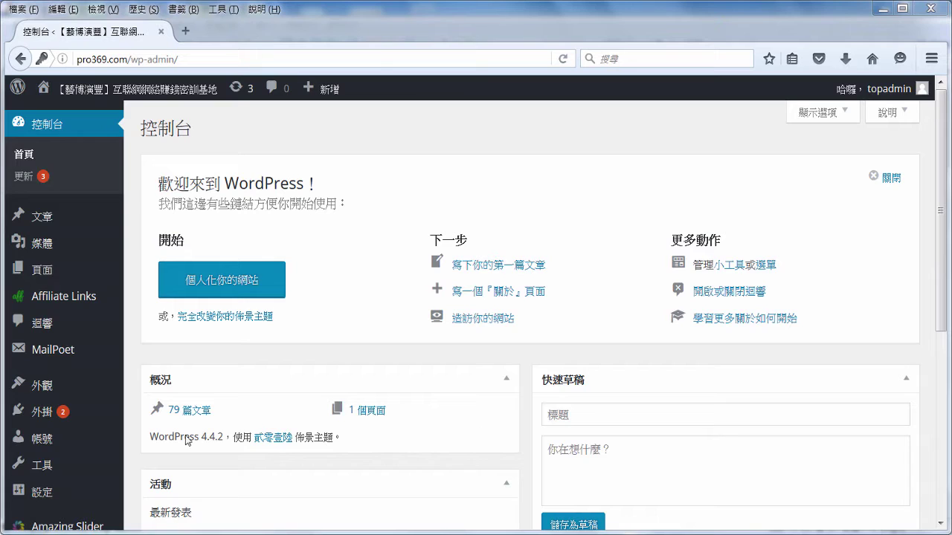
Switch to the WordPress dashboard in Firefox, view Amazing Slider among the installed plugins, and visit the site's front page.
{"action": "mouse_move", "coordinate": [37, 428]}
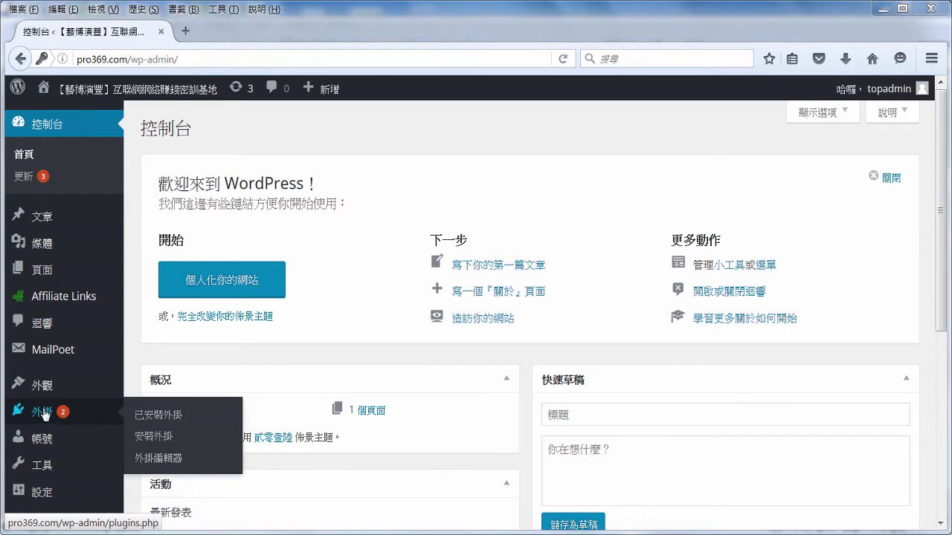
{"action": "left_click", "coordinate": [45, 414]}
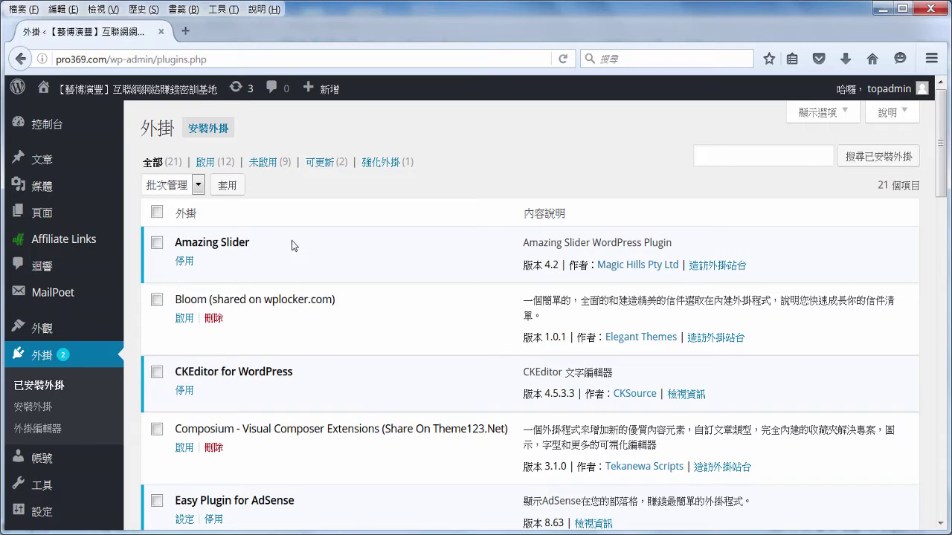
{"action": "left_click", "coordinate": [153, 93]}
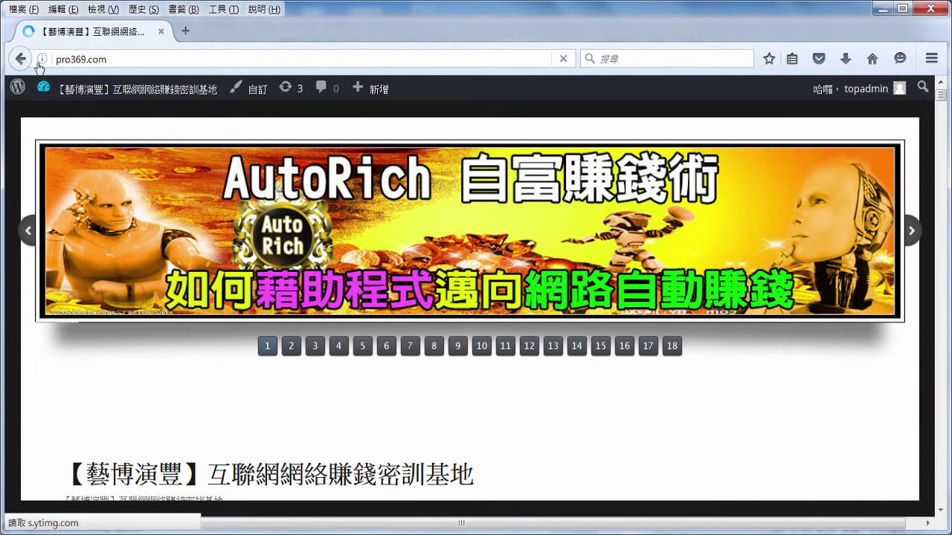
Return to the WordPress plugins page and open Amazing Slider's list of installed sliders.
{"action": "left_click", "coordinate": [21, 58]}
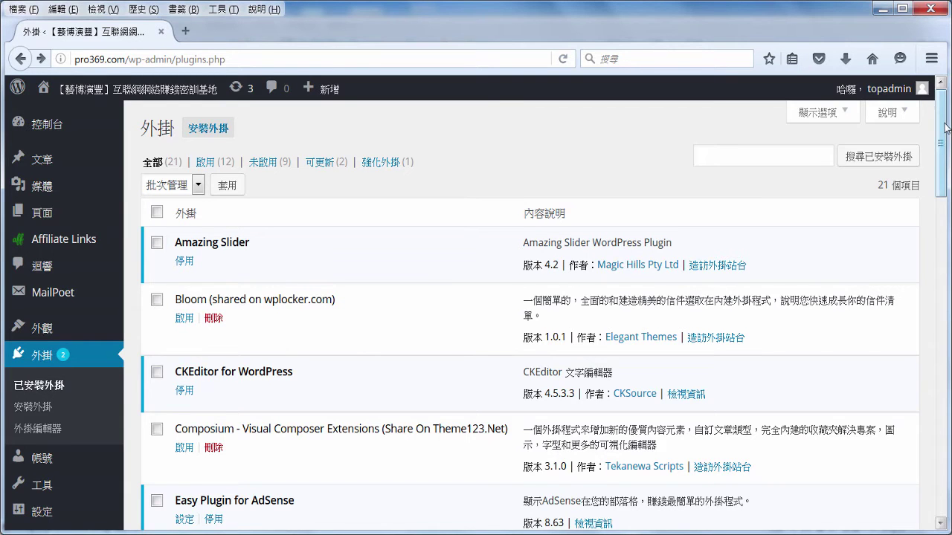
{"action": "left_click_drag", "start_coordinate": [946, 128], "coordinate": [945, 190]}
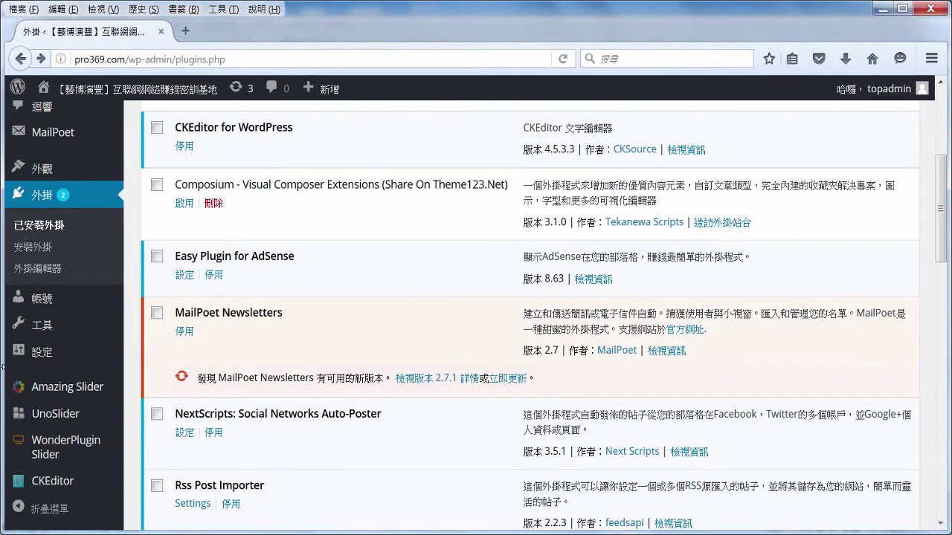
{"action": "mouse_move", "coordinate": [21, 388]}
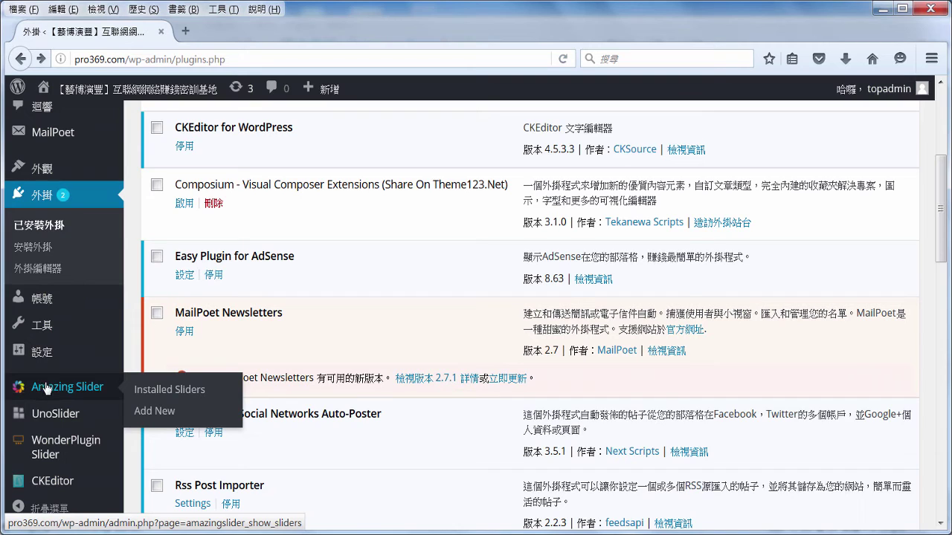
{"action": "left_click", "coordinate": [165, 395]}
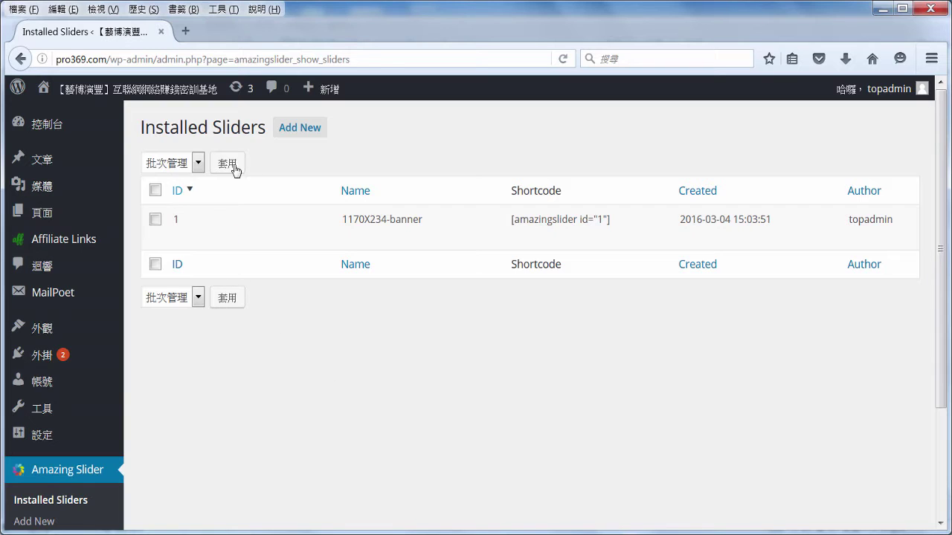
{"action": "mouse_move", "coordinate": [292, 205]}
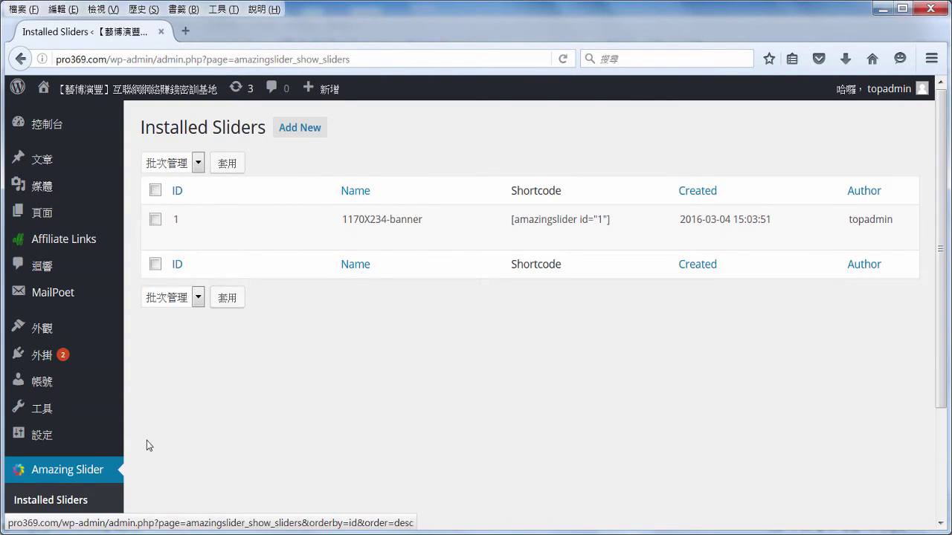
{"action": "left_click", "coordinate": [59, 478]}
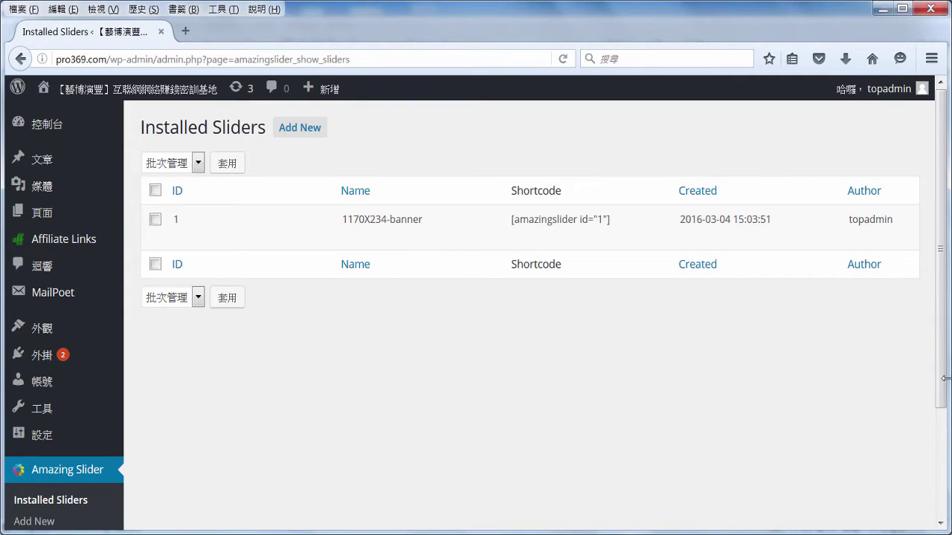
Review Amazing Slider's Add New page, with its options to install a slider from a ZIP file, URL or folder.
{"action": "scroll", "coordinate": [944, 378], "scroll_direction": "down", "scroll_amount": 1}
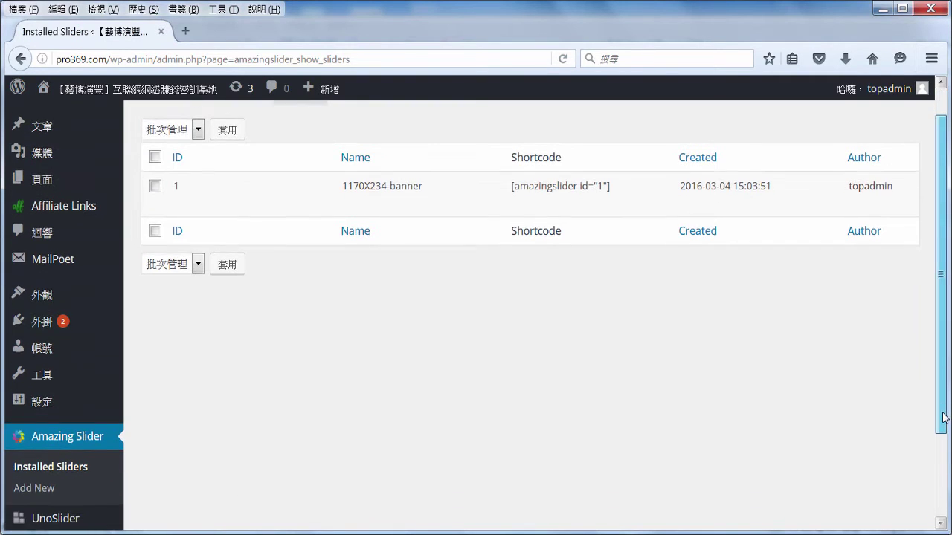
{"action": "left_click", "coordinate": [47, 495]}
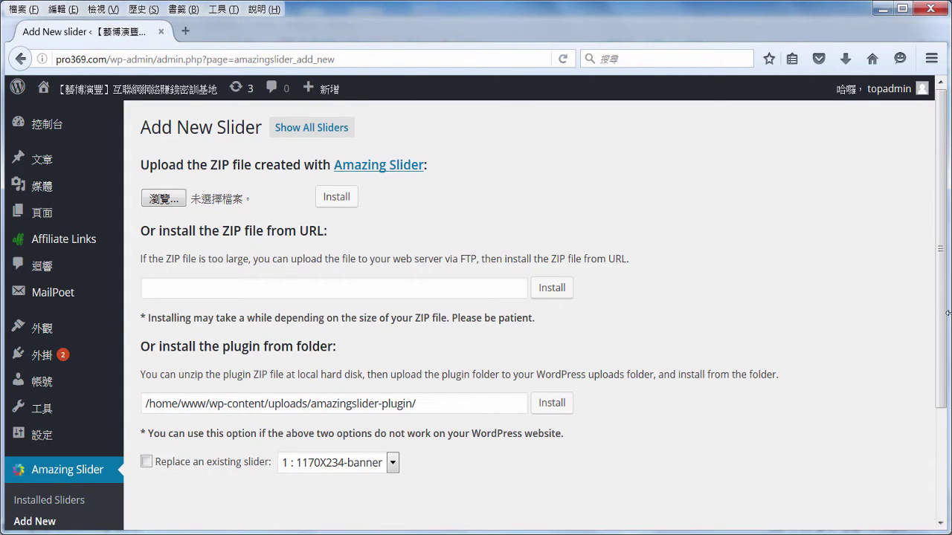
{"action": "scroll", "coordinate": [947, 320], "scroll_direction": "down", "scroll_amount": 3}
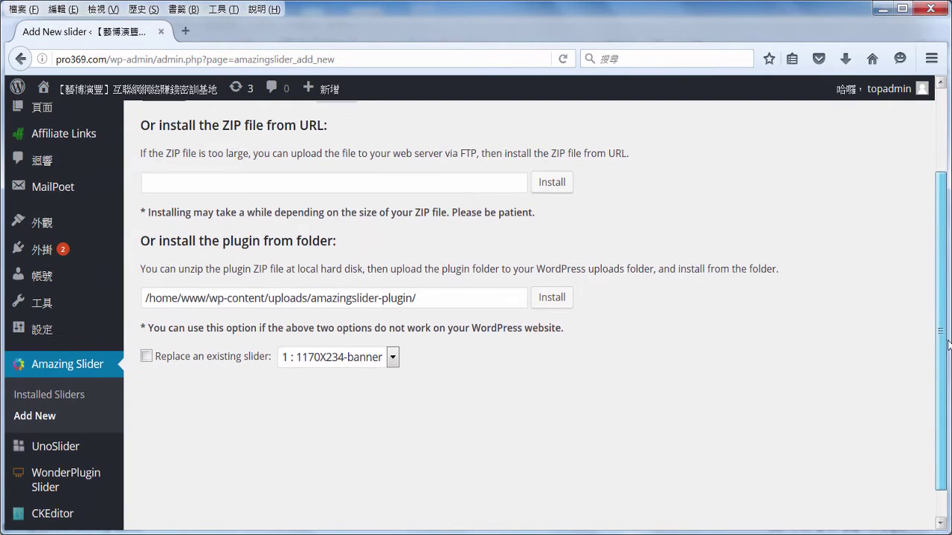
{"action": "left_click_drag", "start_coordinate": [947, 343], "coordinate": [947, 332]}
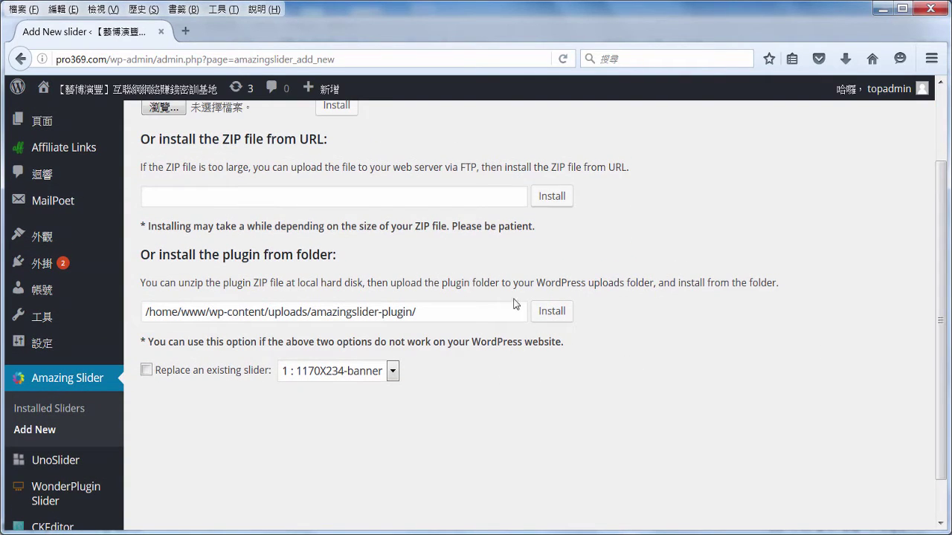
{"action": "left_click", "coordinate": [49, 409]}
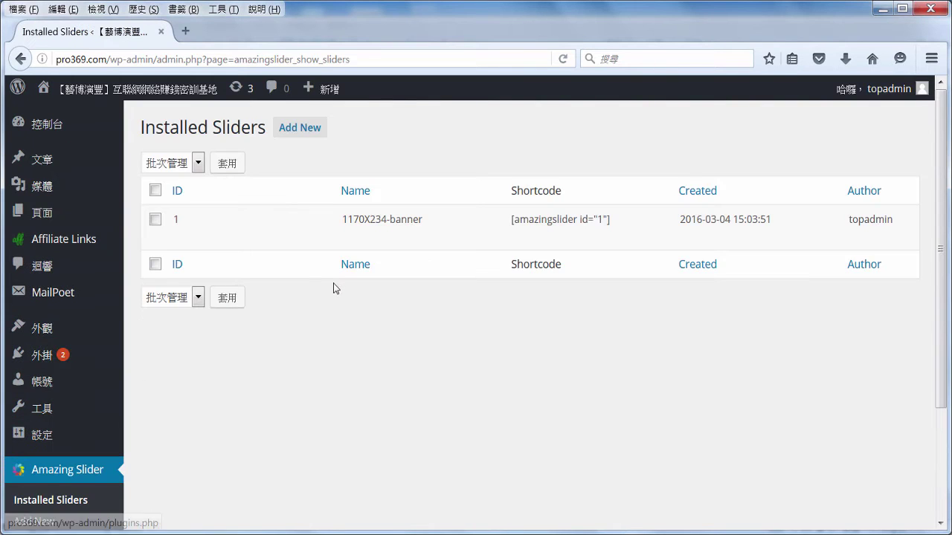
{"action": "left_click", "coordinate": [305, 134]}
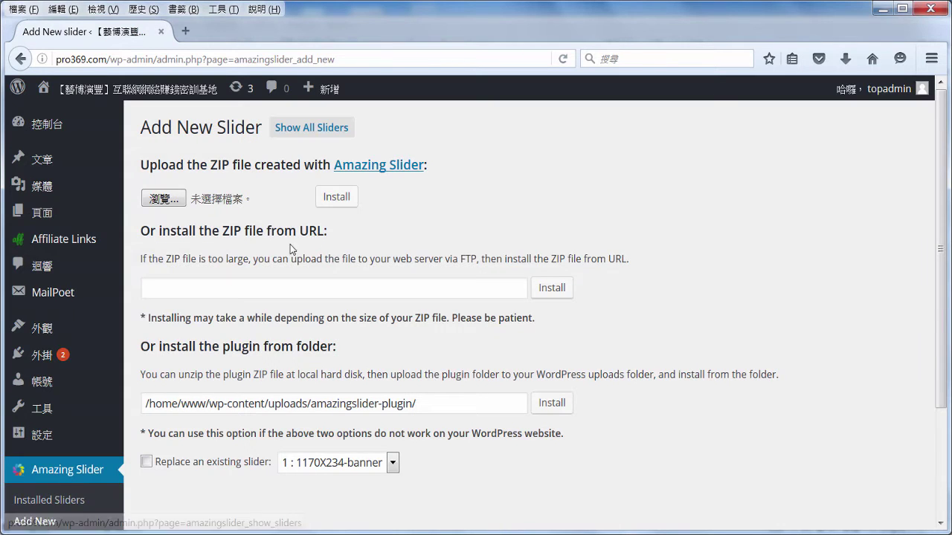
Return to the installed sliders and view the 1170X234-banner slider with its embed codes.
{"action": "left_click", "coordinate": [20, 60]}
{"action": "mouse_move", "coordinate": [244, 234]}
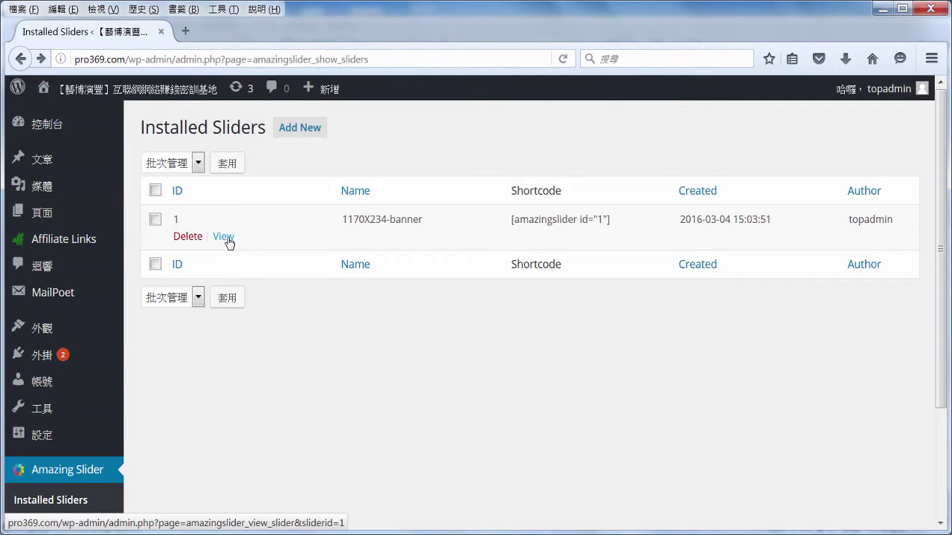
{"action": "left_click", "coordinate": [223, 237]}
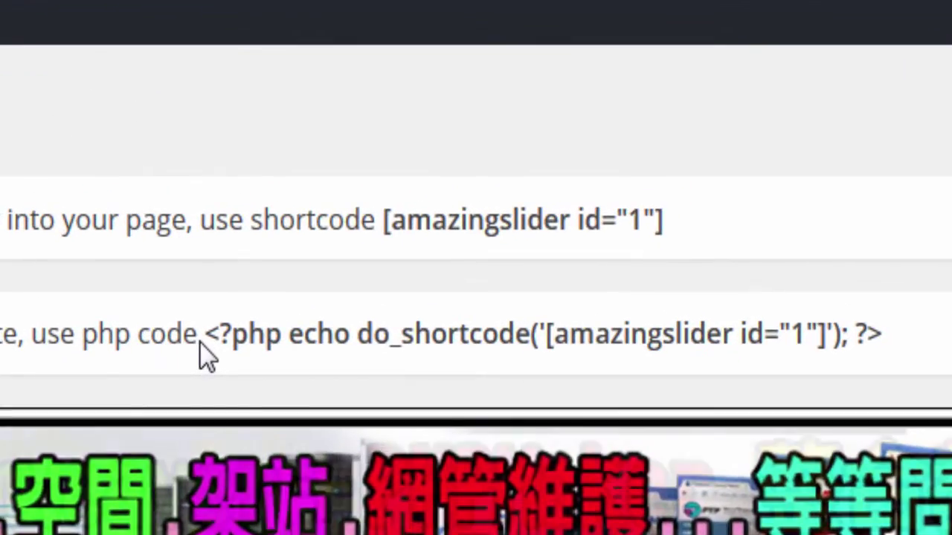
Copy the slider's template embed code <?php echo do_shortcode('[amazingslider id="1"]'); ?>.
{"action": "left_click_drag", "start_coordinate": [205, 333], "coordinate": [217, 334]}
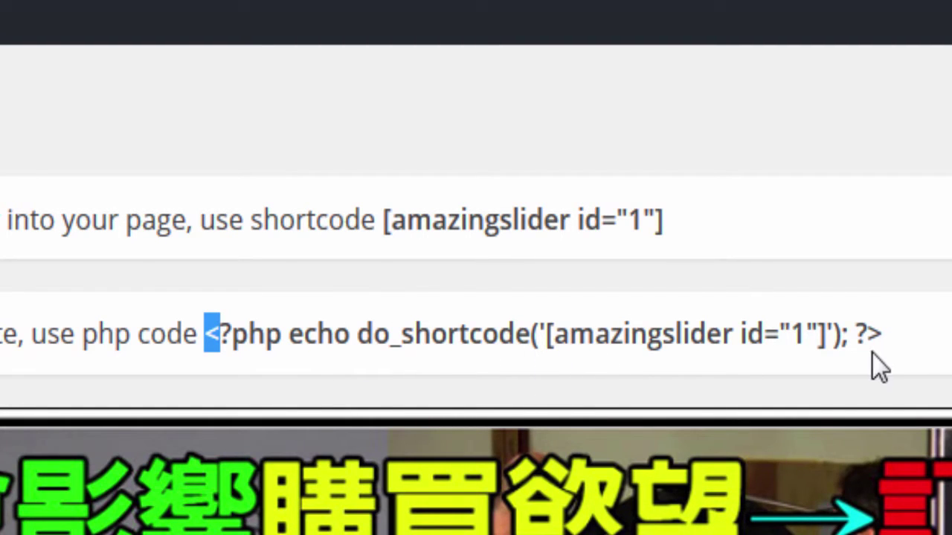
{"action": "left_click", "coordinate": [230, 347]}
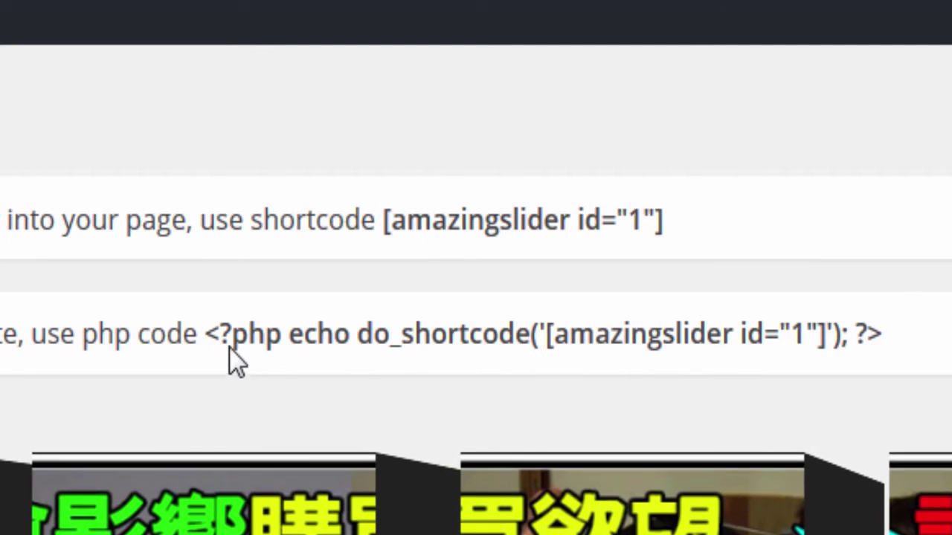
{"action": "left_click_drag", "start_coordinate": [205, 338], "coordinate": [898, 354]}
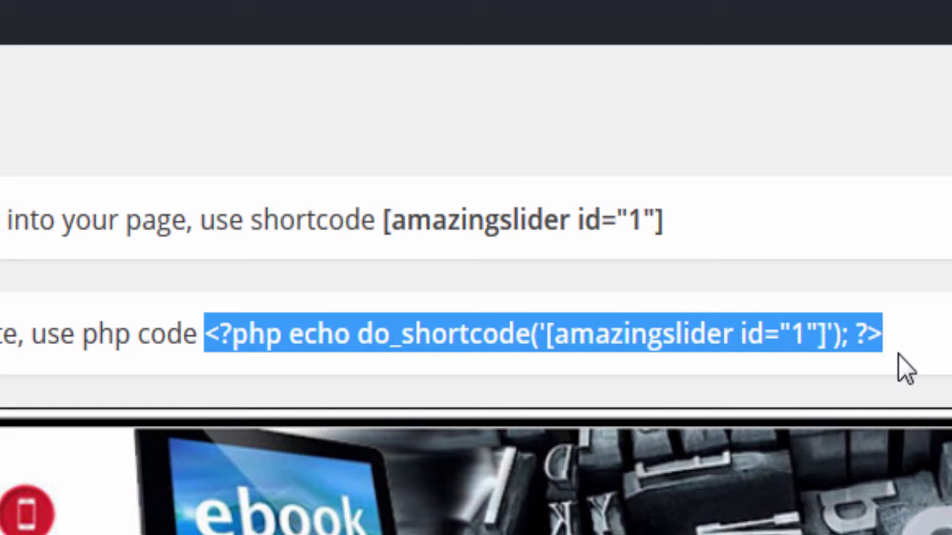
{"action": "right_click", "coordinate": [757, 330]}
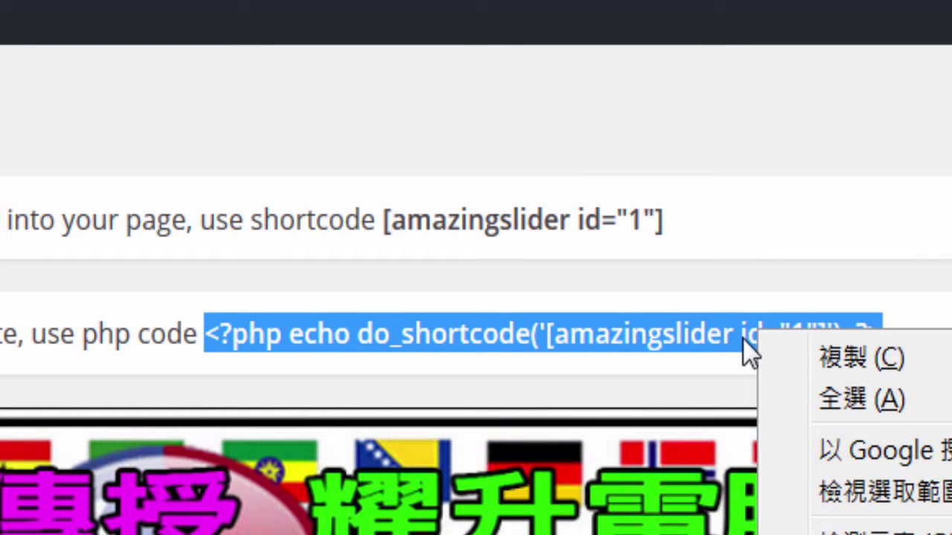
{"action": "left_click", "coordinate": [826, 354]}
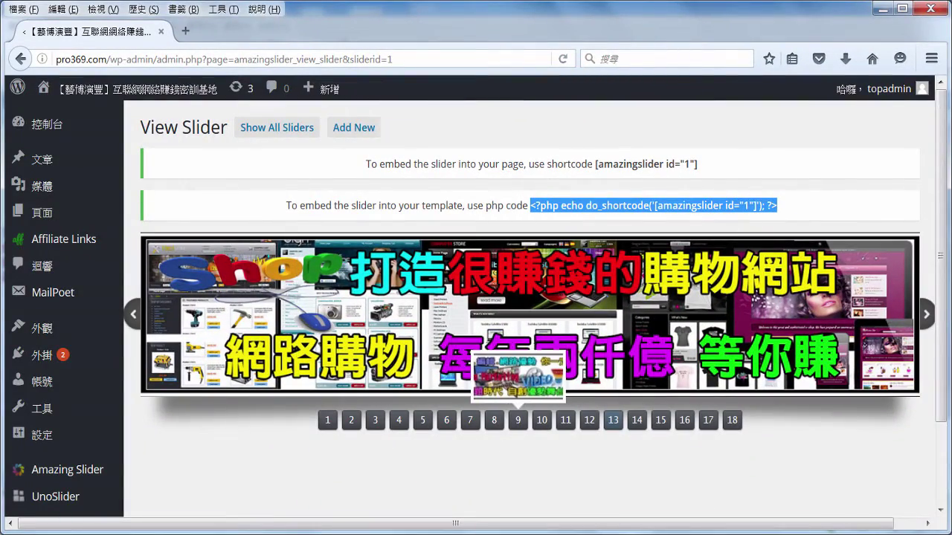
Switch to WinSCP and go from the server's wp-content folder into themes/twentysixteen to show the theme files.
{"action": "mouse_move", "coordinate": [437, 534]}
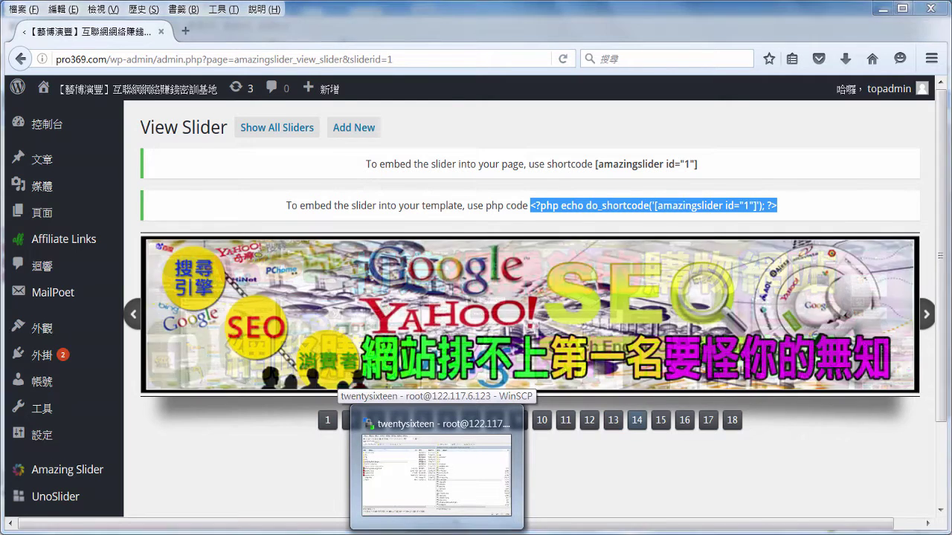
{"action": "left_click", "coordinate": [437, 472]}
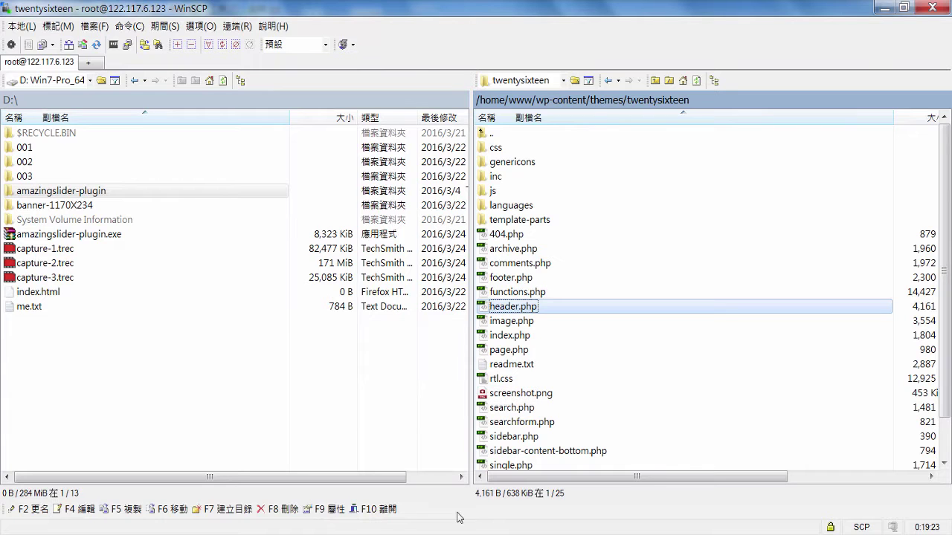
{"action": "left_click", "coordinate": [575, 101]}
{"action": "double_click", "coordinate": [505, 177]}
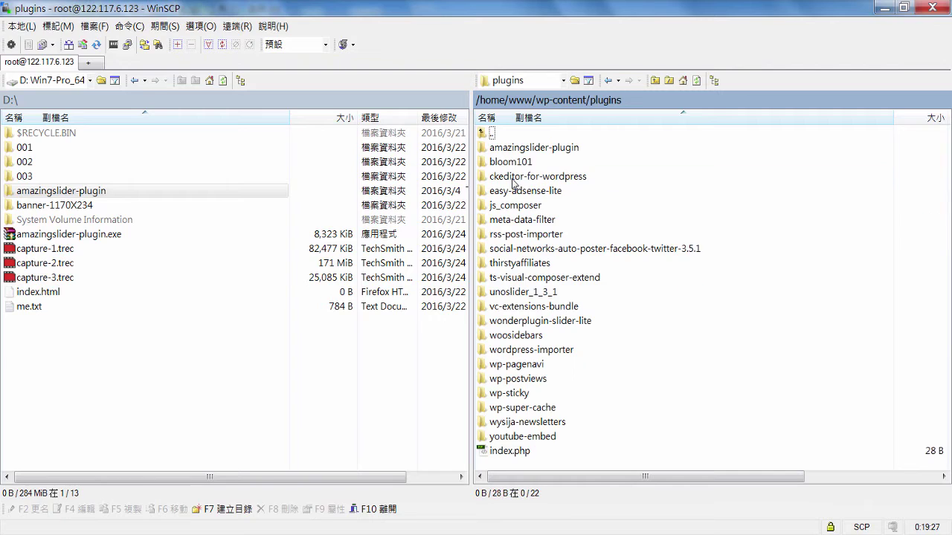
{"action": "double_click", "coordinate": [485, 134]}
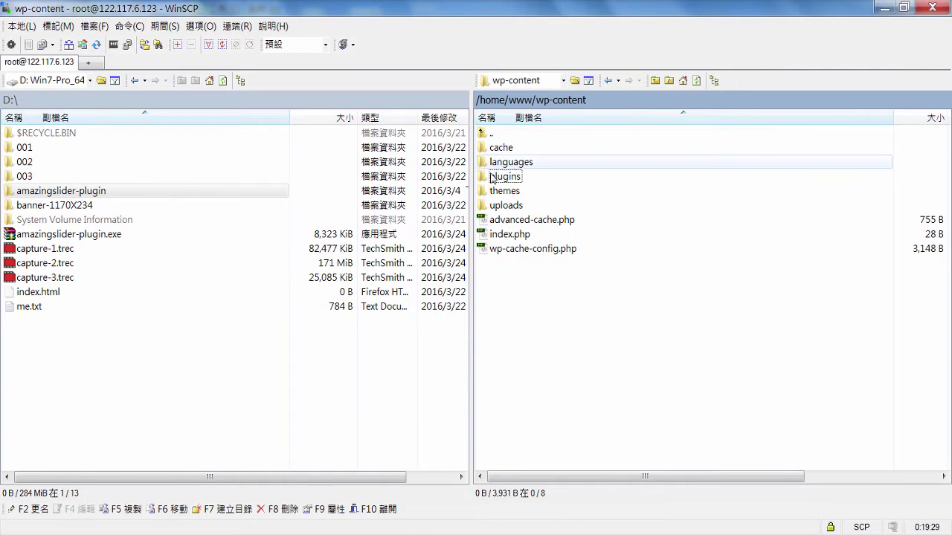
{"action": "double_click", "coordinate": [497, 191]}
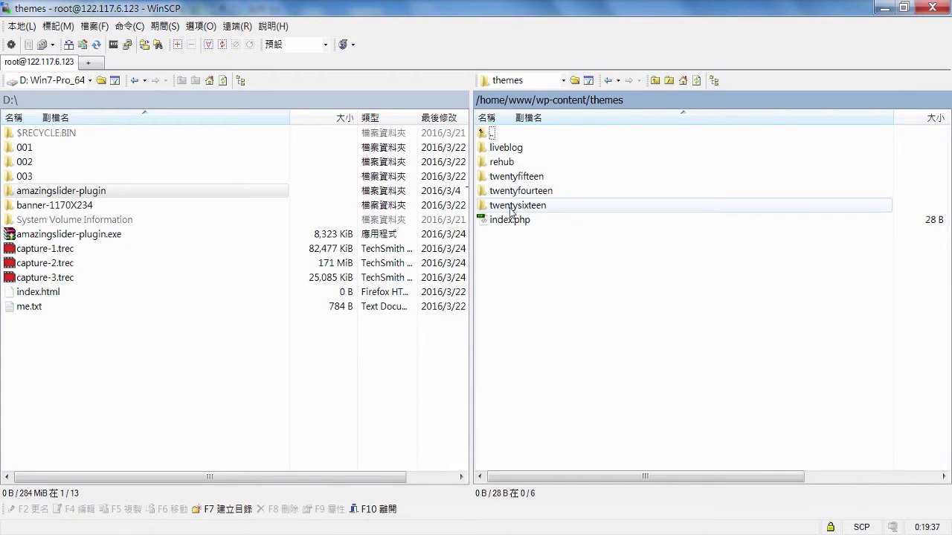
{"action": "left_click", "coordinate": [511, 209]}
{"action": "double_click", "coordinate": [511, 209]}
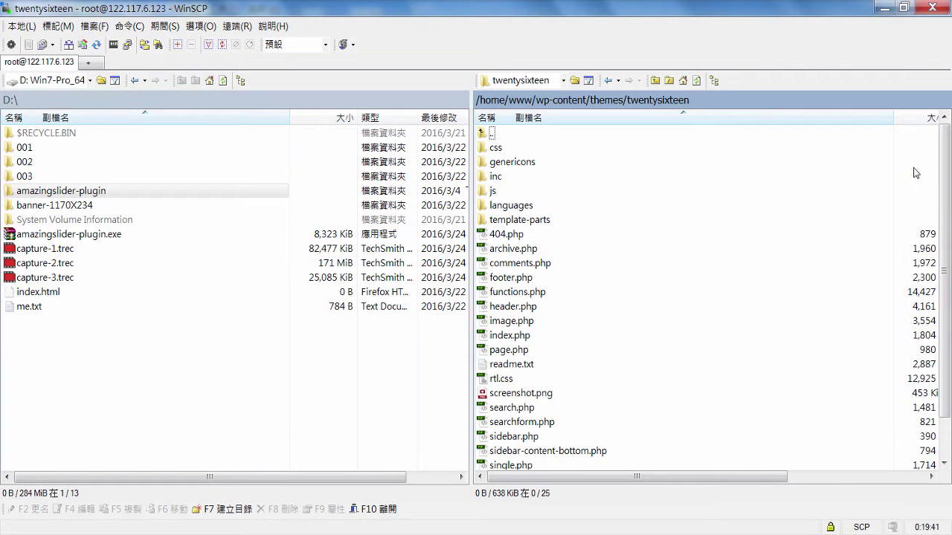
{"action": "scroll", "coordinate": [945, 236], "scroll_direction": "down", "scroll_amount": 1}
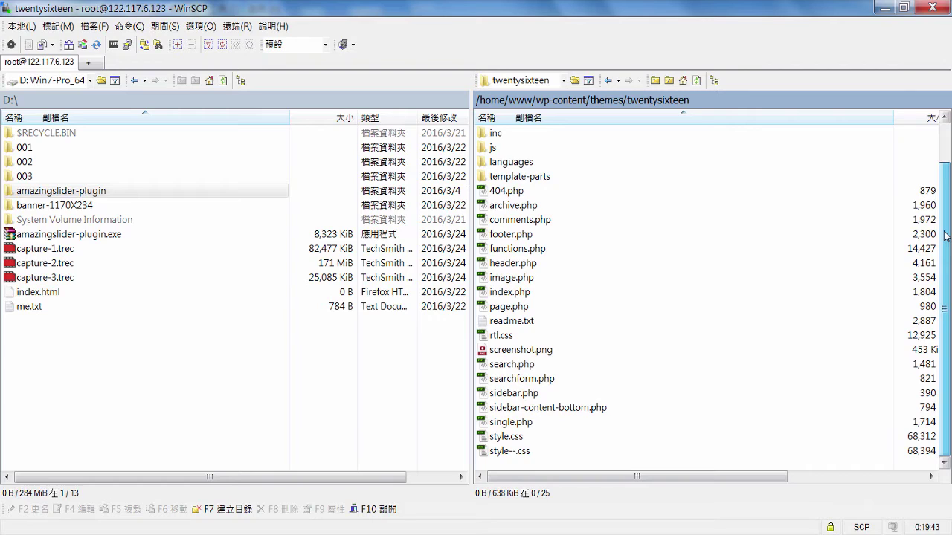